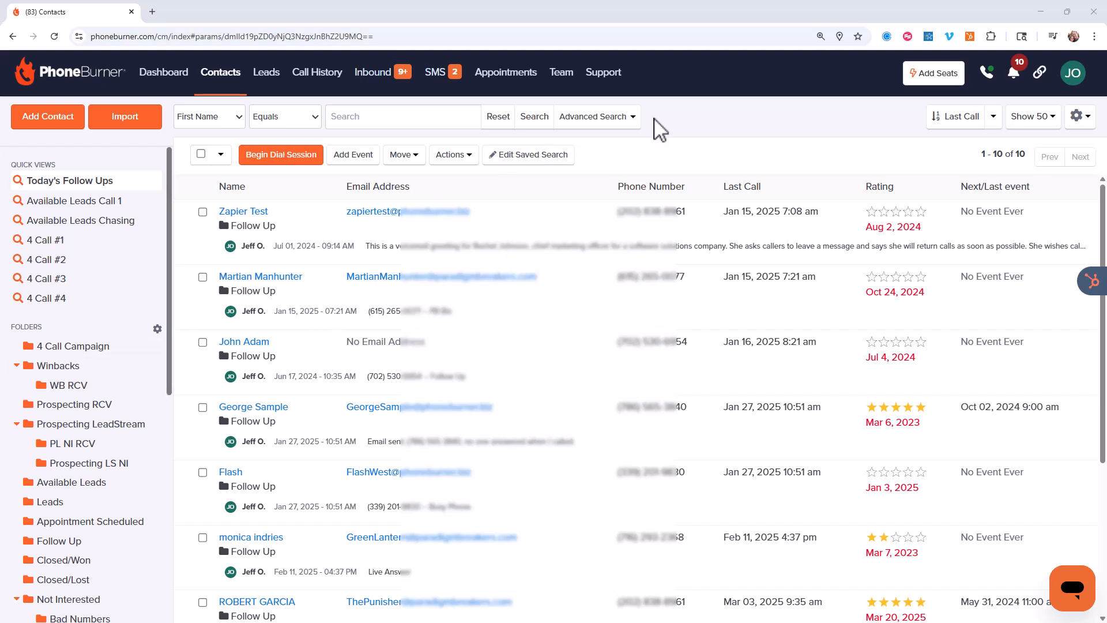
Run an advanced search for contacts whose state is Texas, with the personal information criteria collapsed.
{"action": "left_click", "coordinate": [624, 120]}
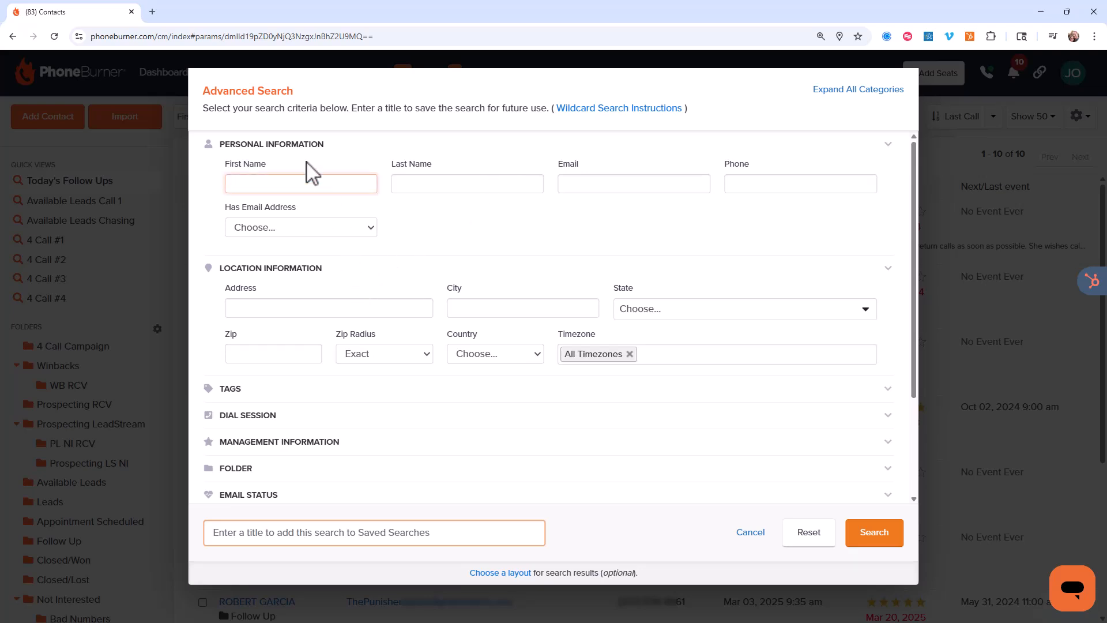
{"action": "left_click", "coordinate": [286, 146]}
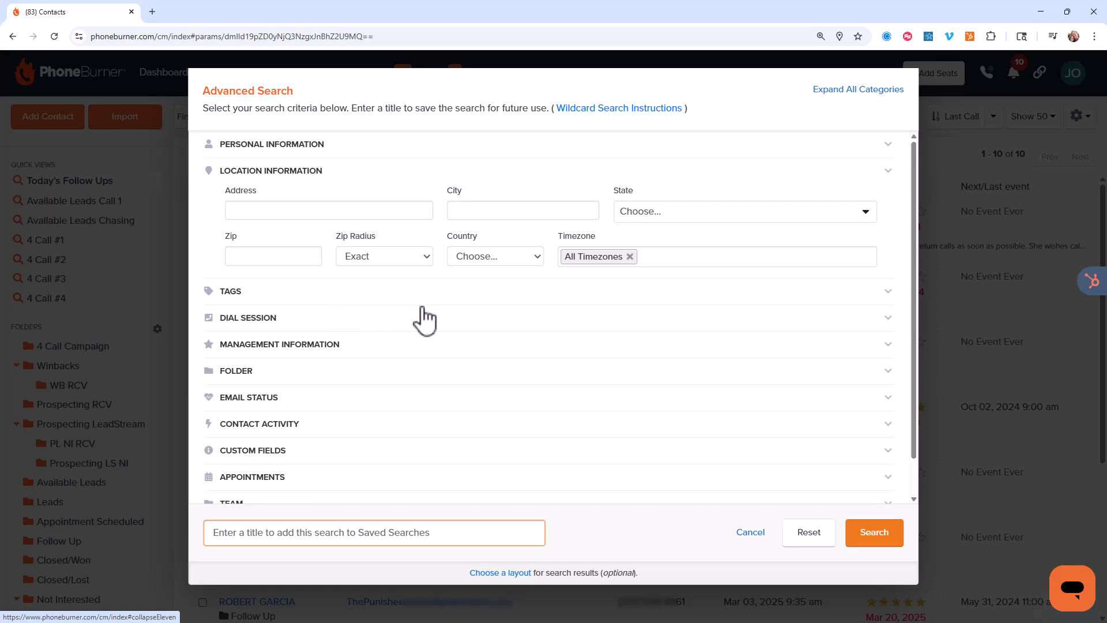
{"action": "left_click", "coordinate": [668, 220]}
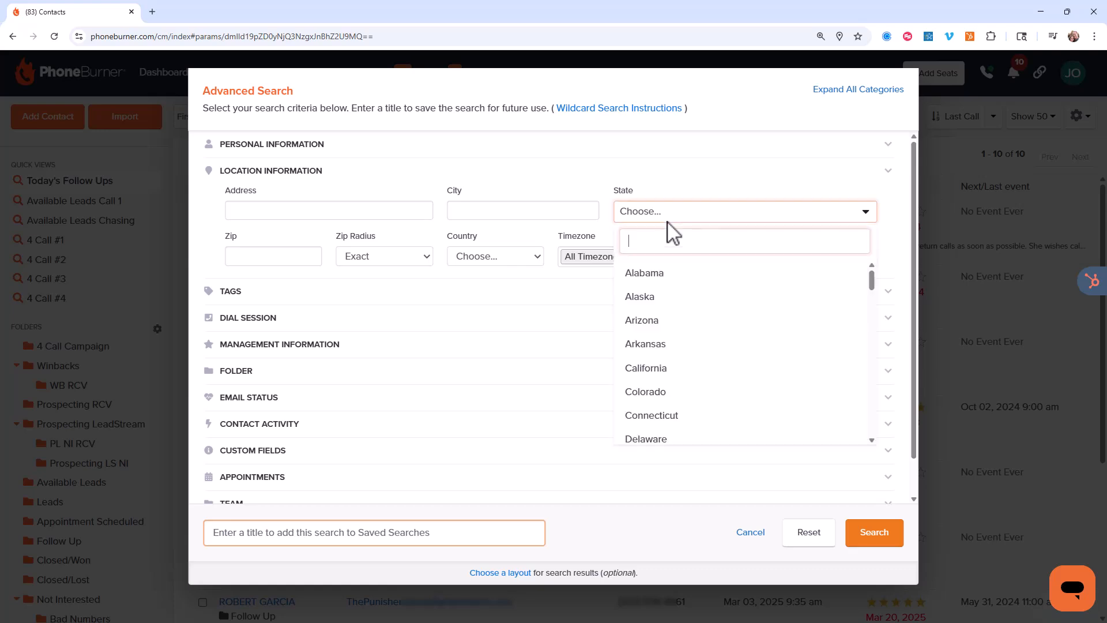
{"action": "type", "text": "t"}
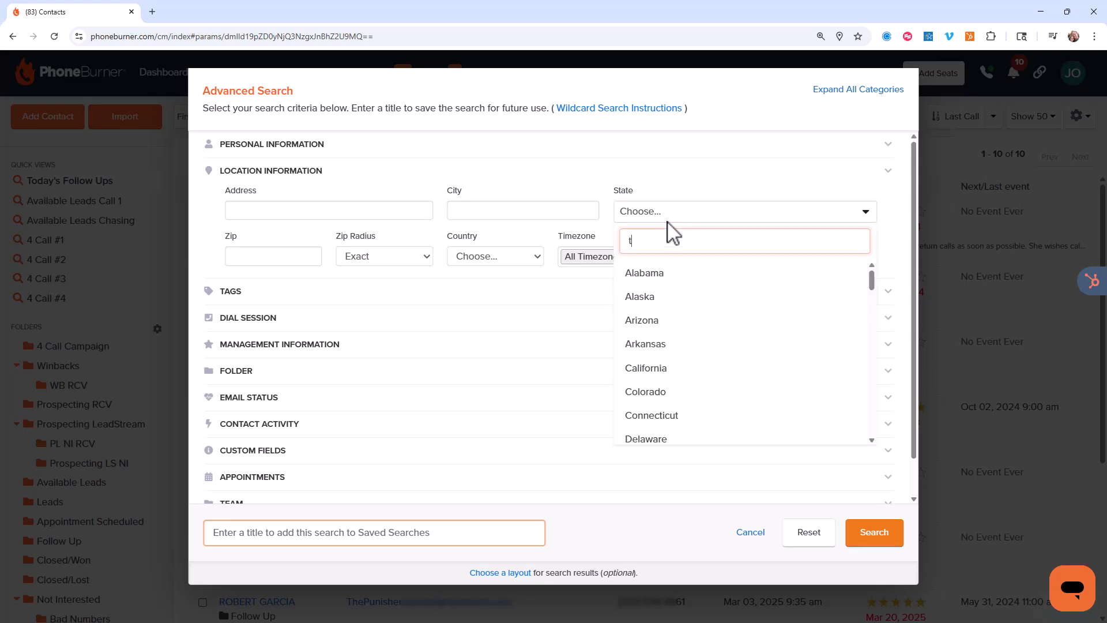
{"action": "type", "text": "ex"}
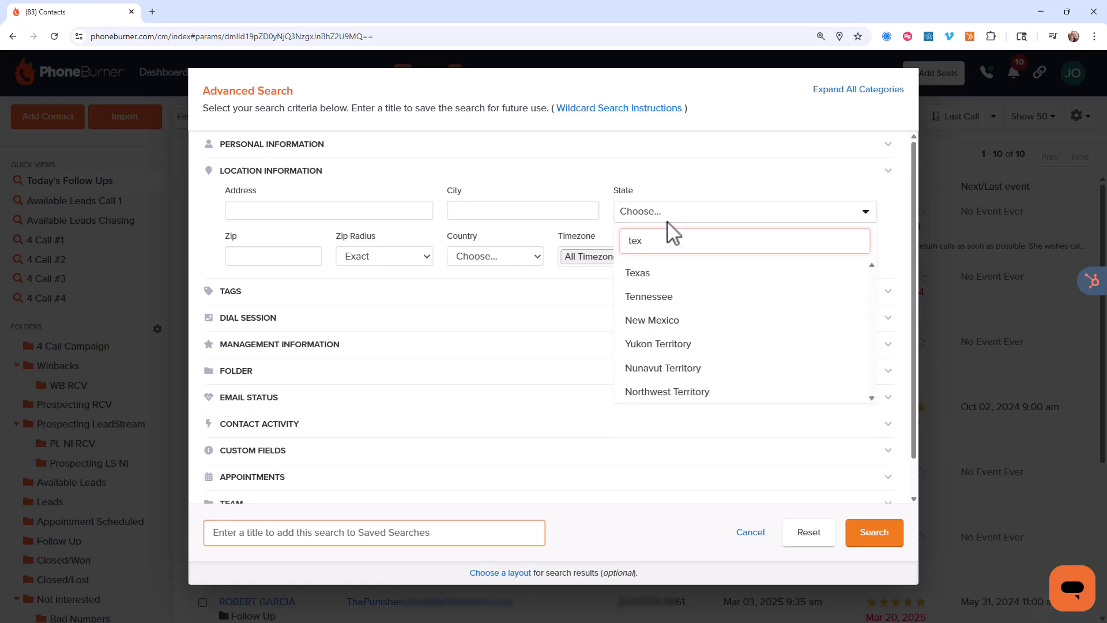
{"action": "left_click", "coordinate": [646, 271]}
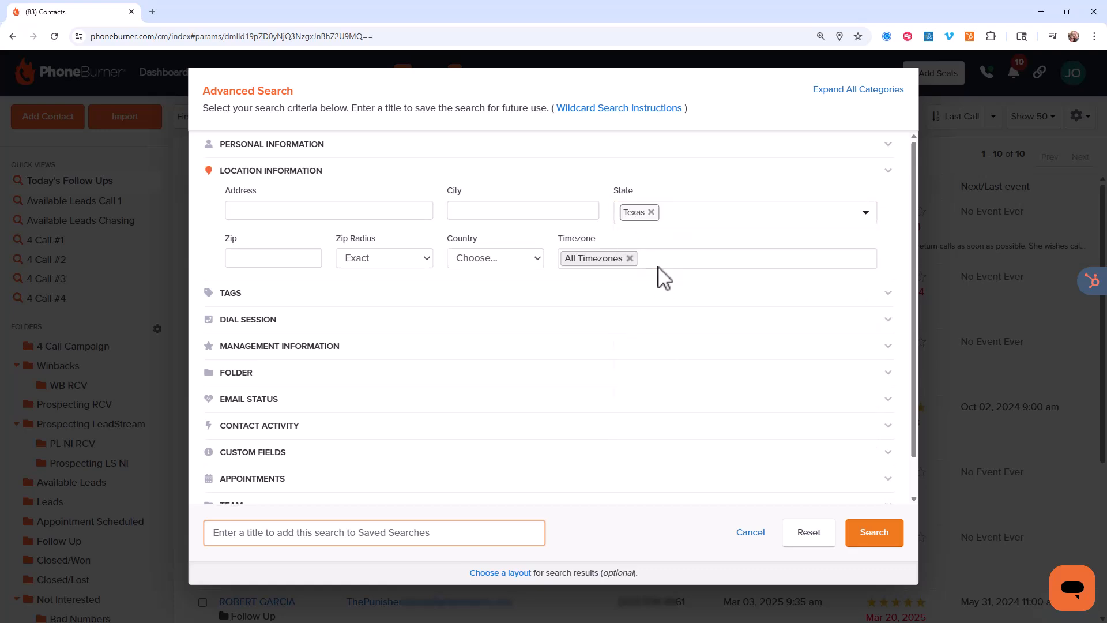
{"action": "left_click", "coordinate": [878, 539]}
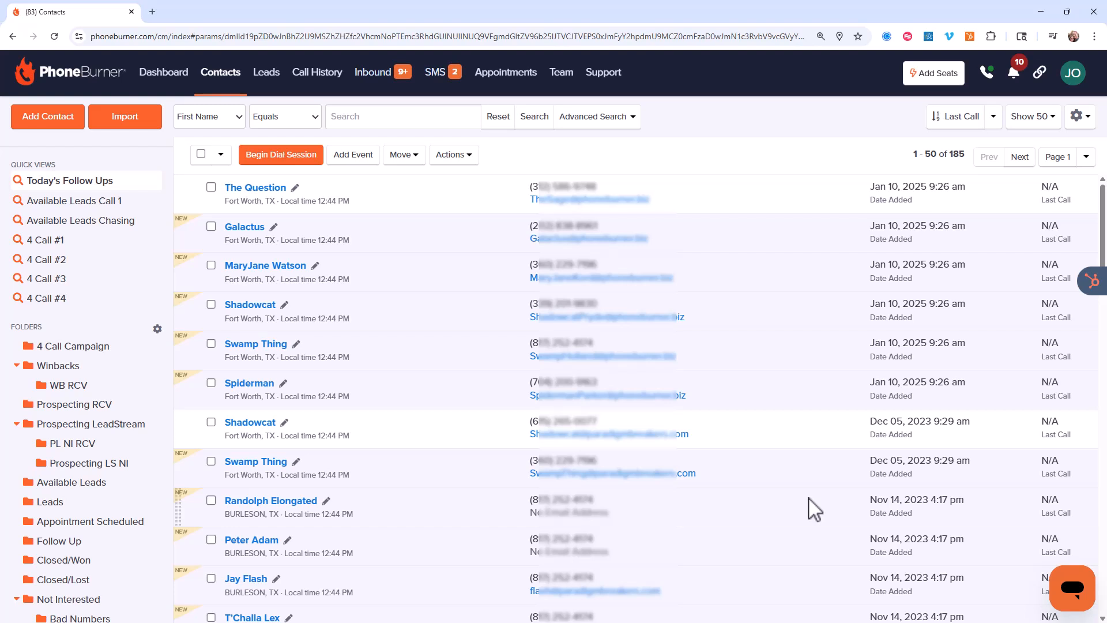
Add Florida as a second state in the advanced search criteria and rerun the search.
{"action": "left_click", "coordinate": [610, 123]}
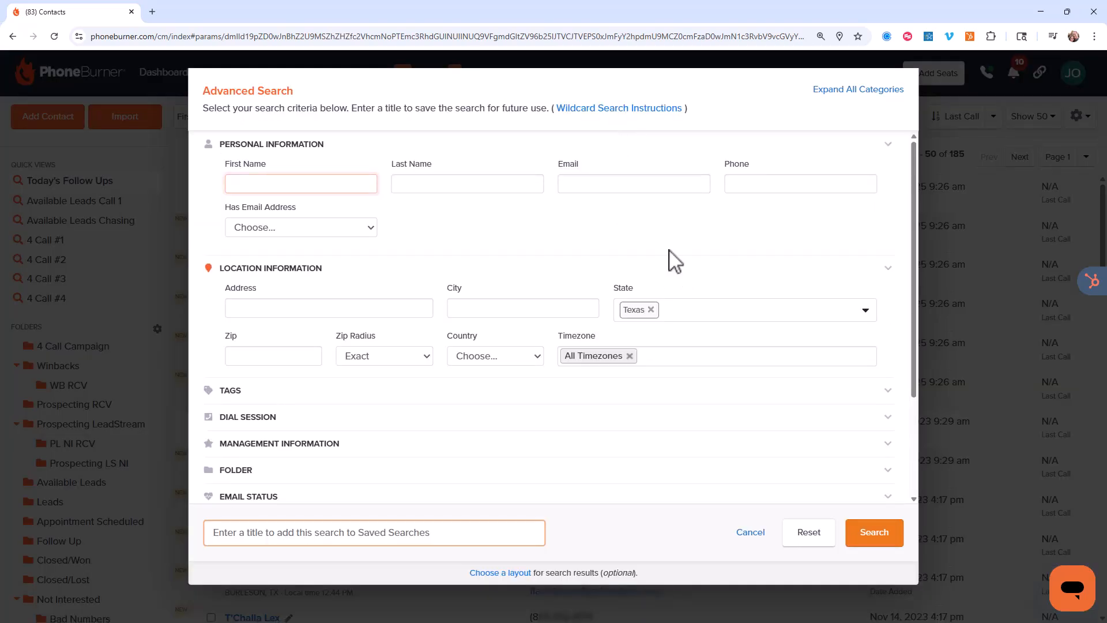
{"action": "left_click", "coordinate": [442, 147]}
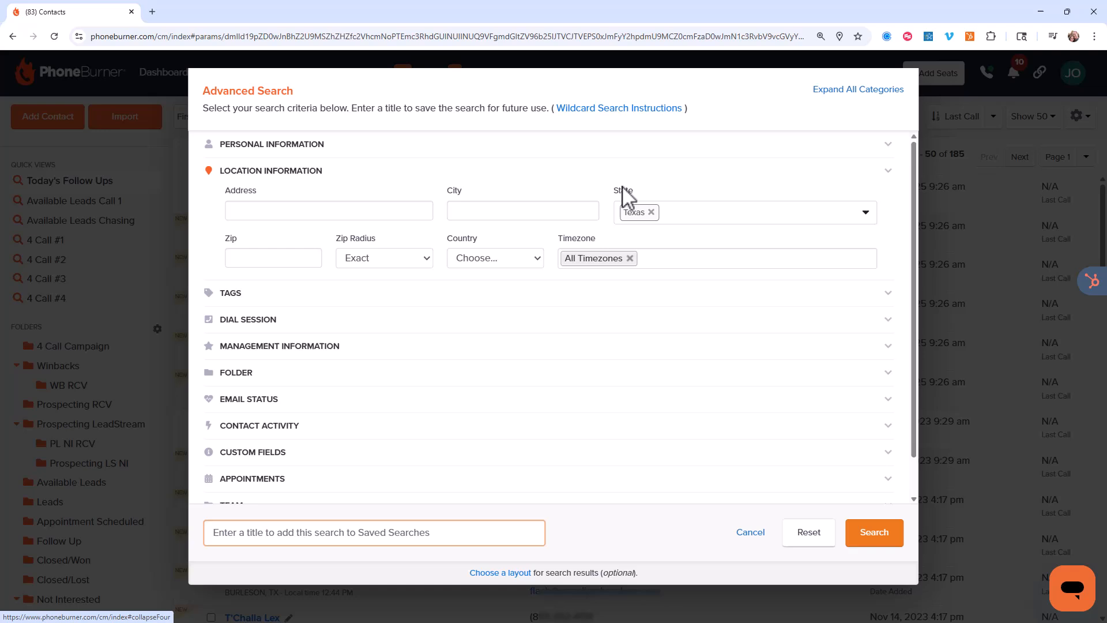
{"action": "left_click", "coordinate": [685, 218]}
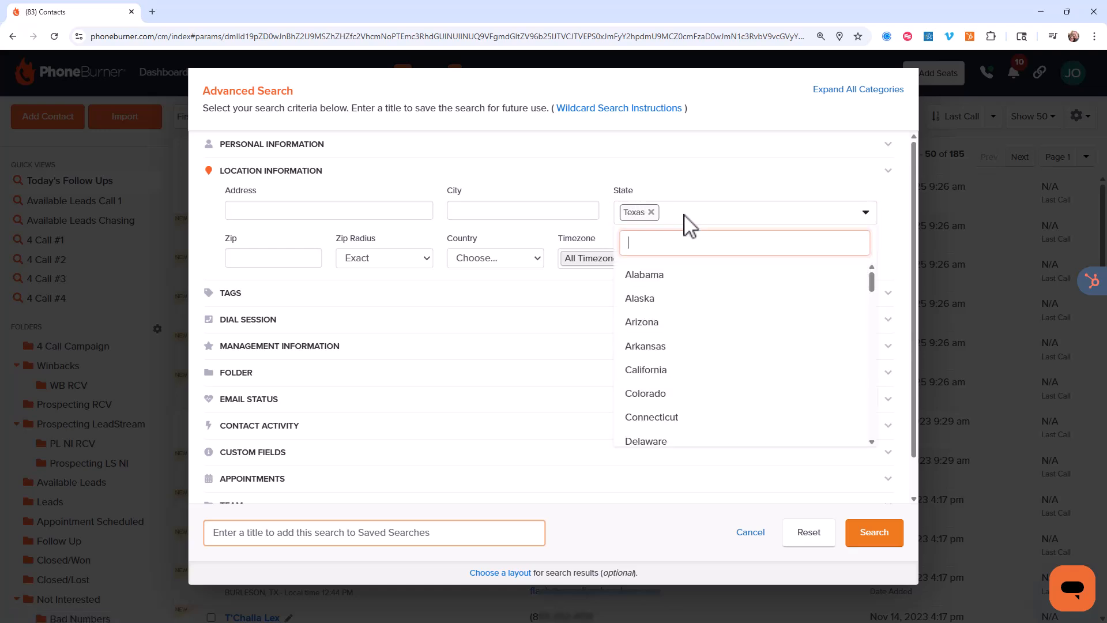
{"action": "type", "text": "flor"}
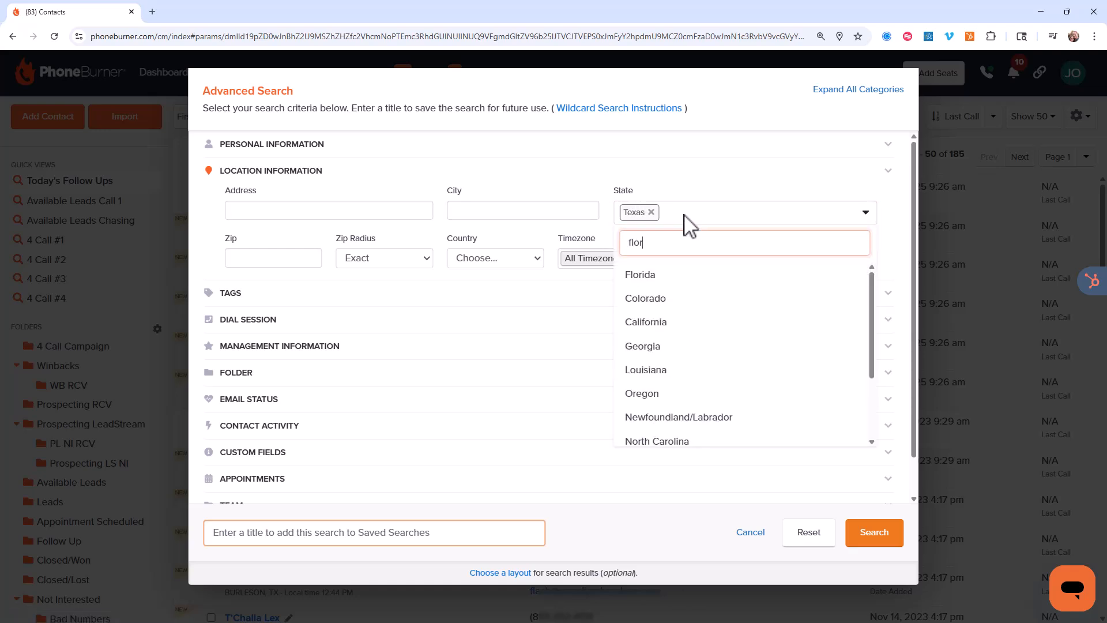
{"action": "left_click", "coordinate": [683, 277]}
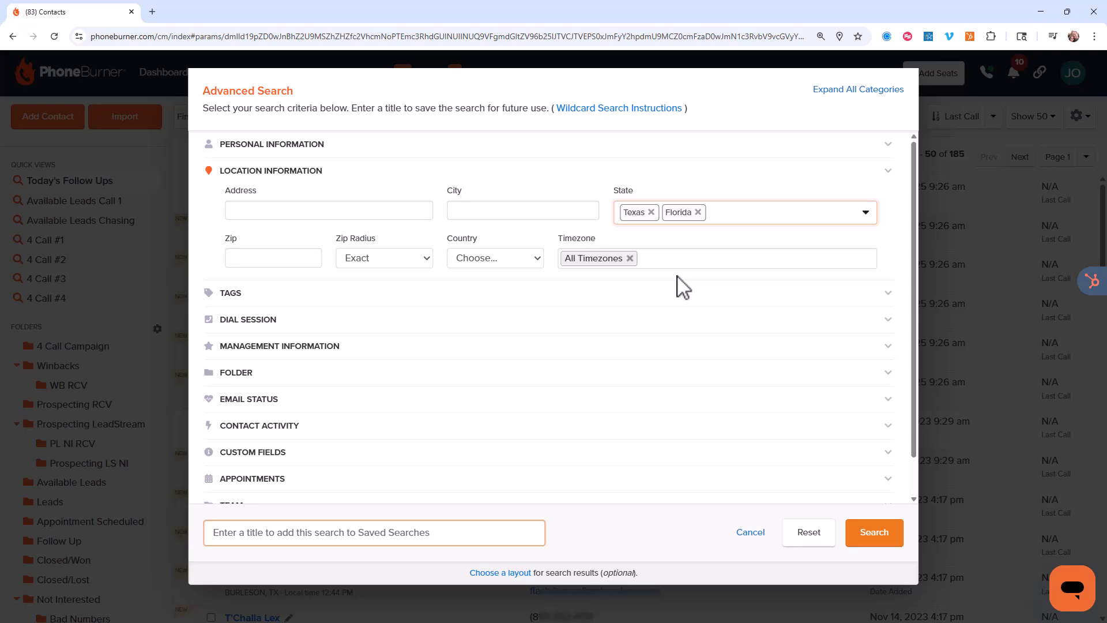
{"action": "left_click", "coordinate": [872, 535]}
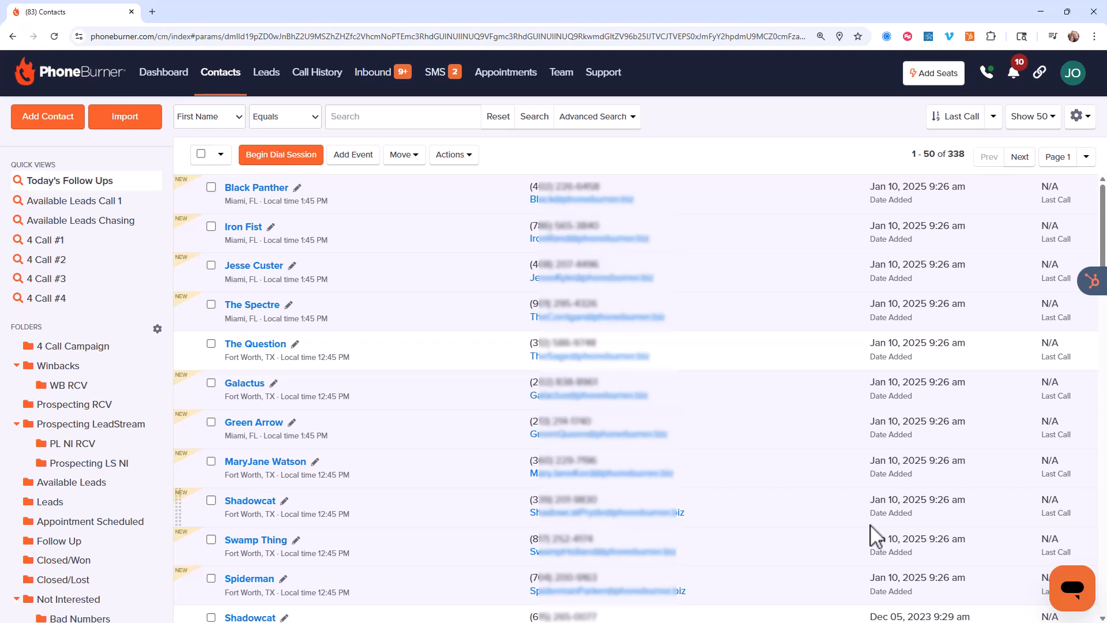
Remove Florida and Texas from the advanced search criteria and search for contacts in zip code 76147.
{"action": "left_click", "coordinate": [613, 121]}
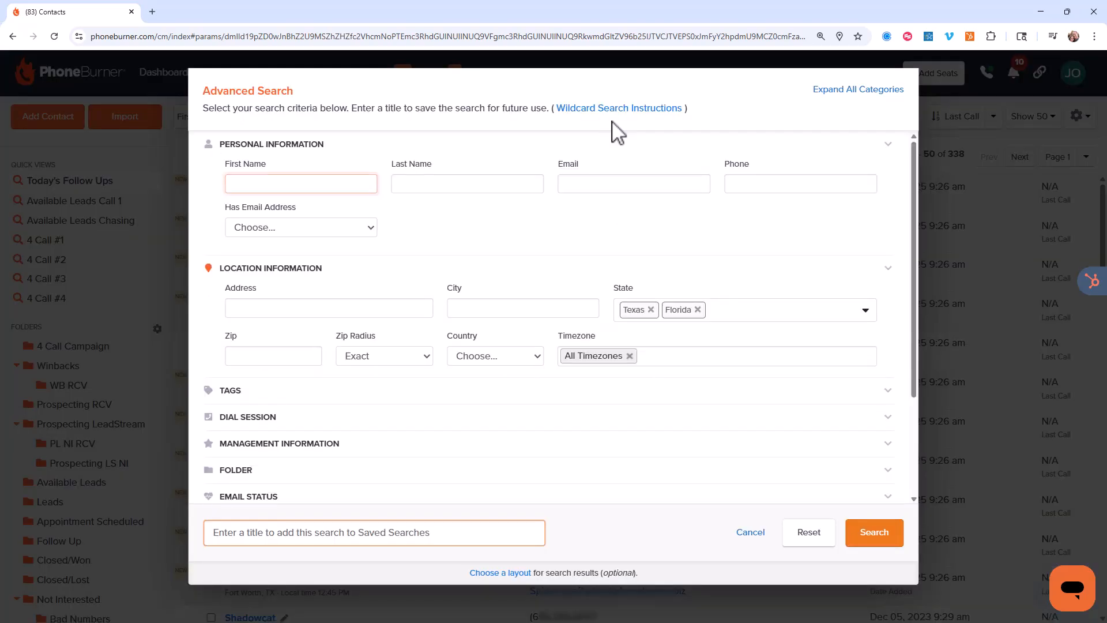
{"action": "left_click", "coordinate": [699, 310]}
{"action": "left_click", "coordinate": [651, 309]}
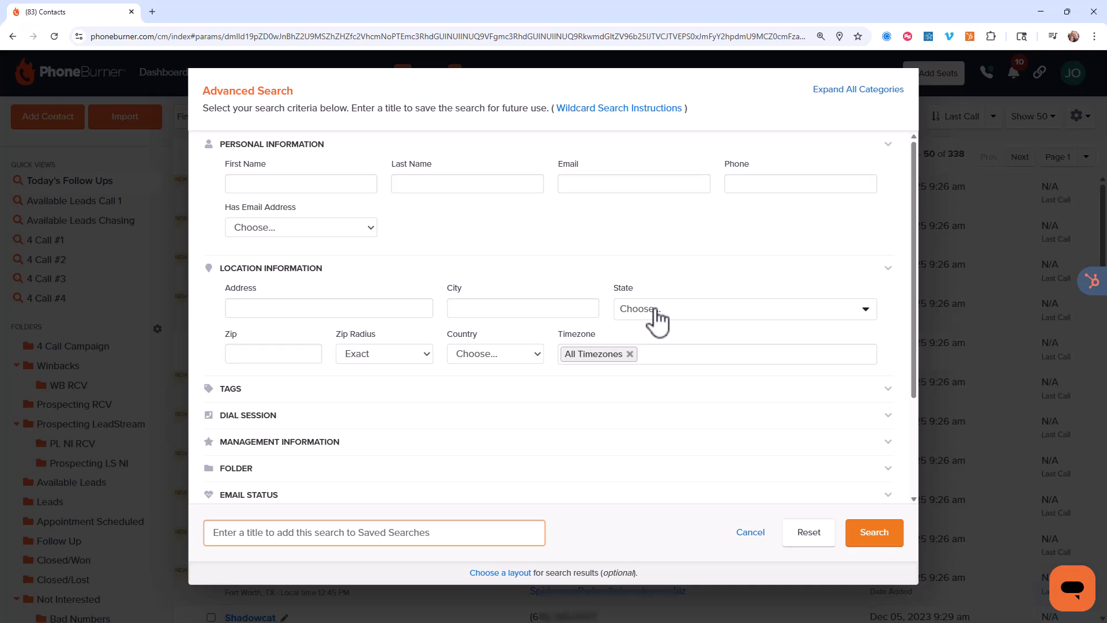
{"action": "left_click", "coordinate": [266, 359]}
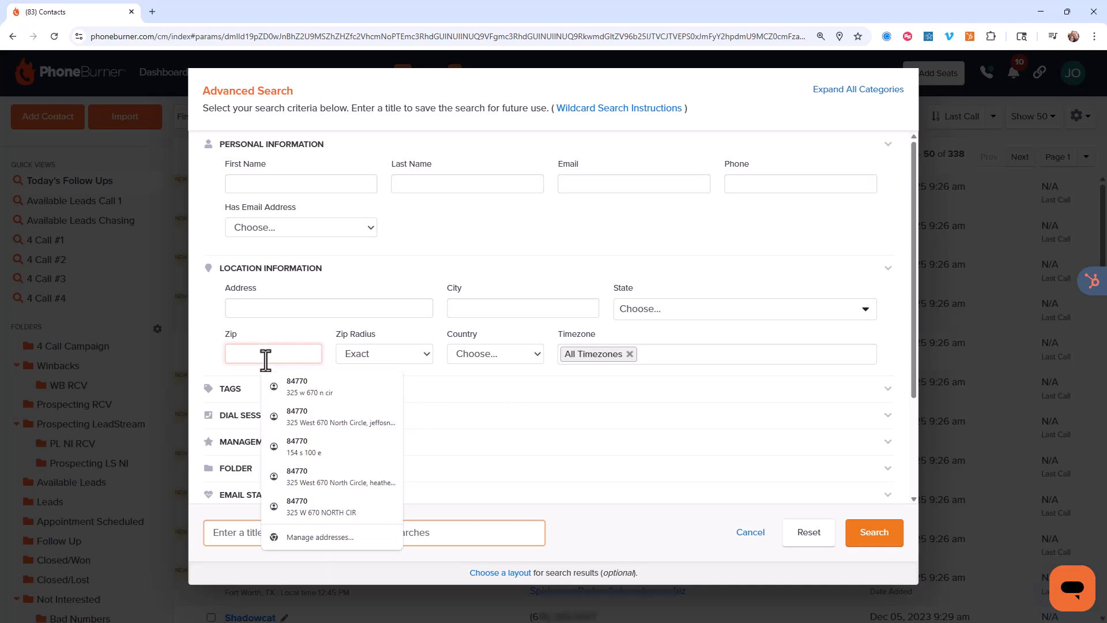
{"action": "type", "text": "76147"}
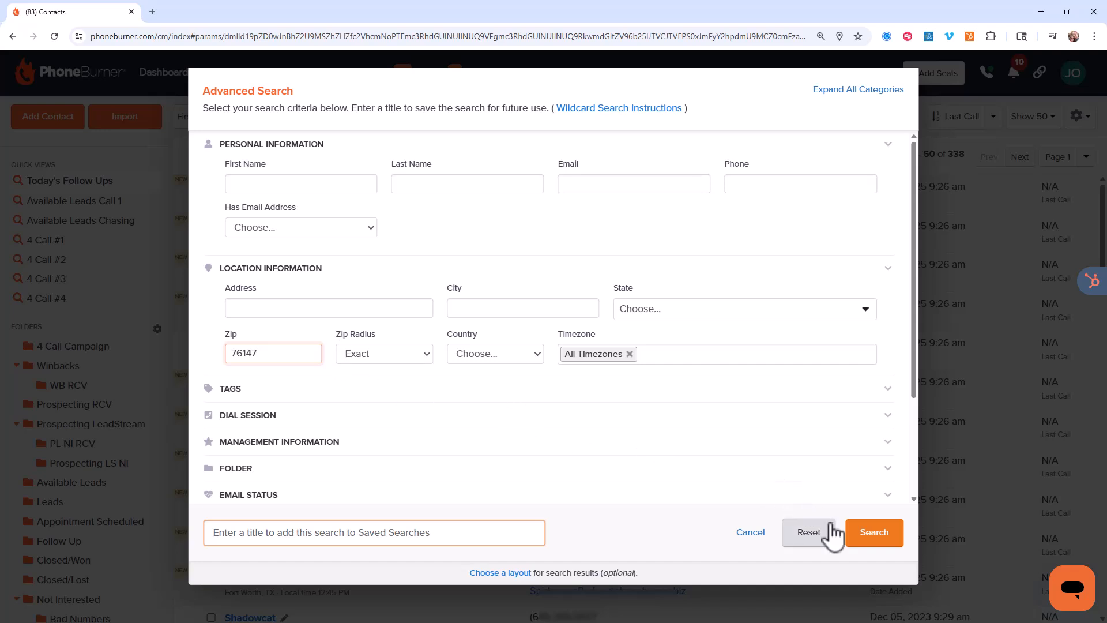
{"action": "left_click", "coordinate": [874, 539]}
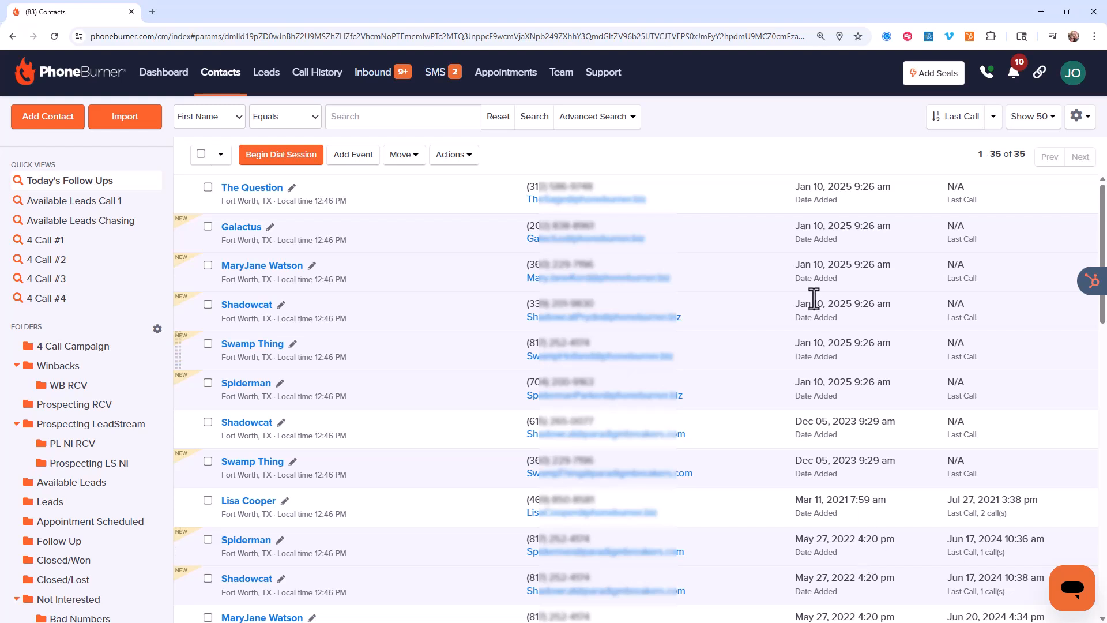
Set the advanced search's zip radius to within 1 mile and rerun the search.
{"action": "left_click", "coordinate": [583, 121]}
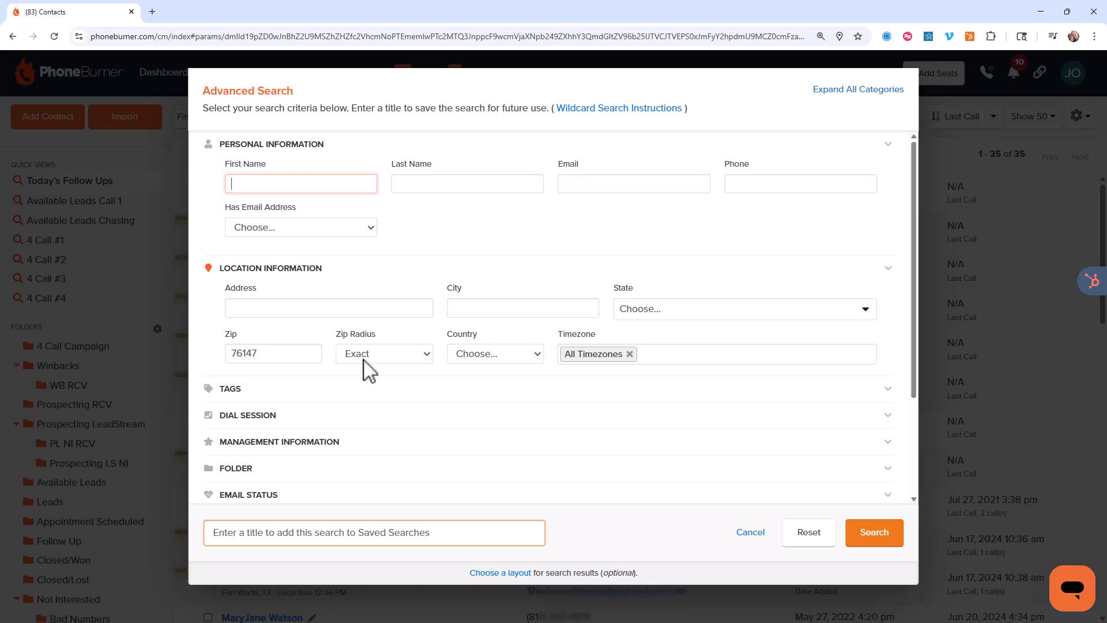
{"action": "left_click", "coordinate": [381, 353]}
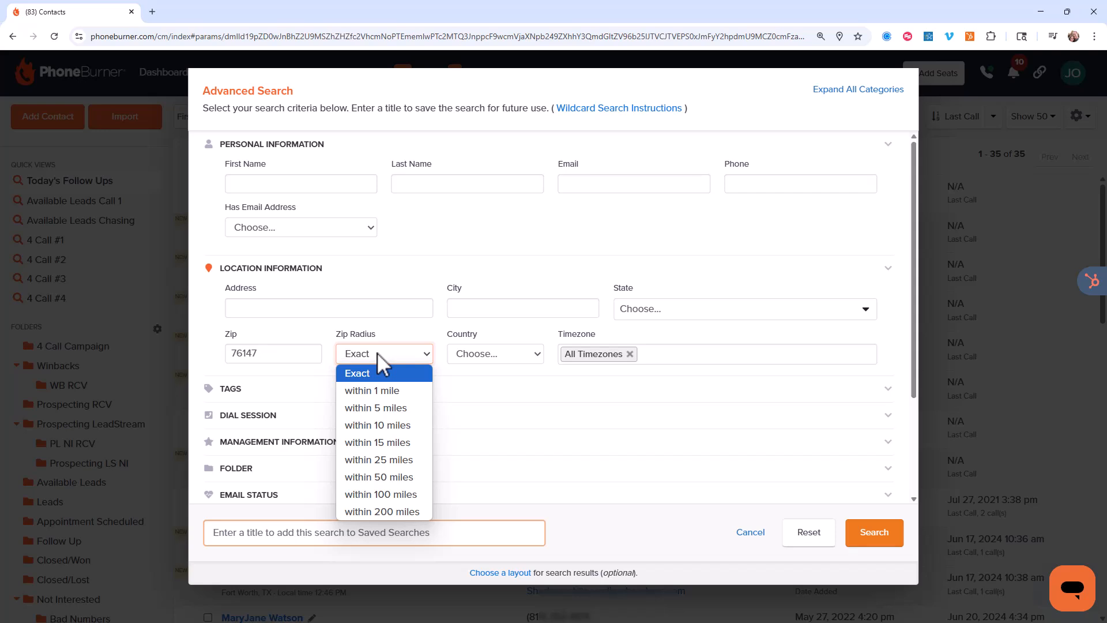
{"action": "left_click", "coordinate": [383, 393]}
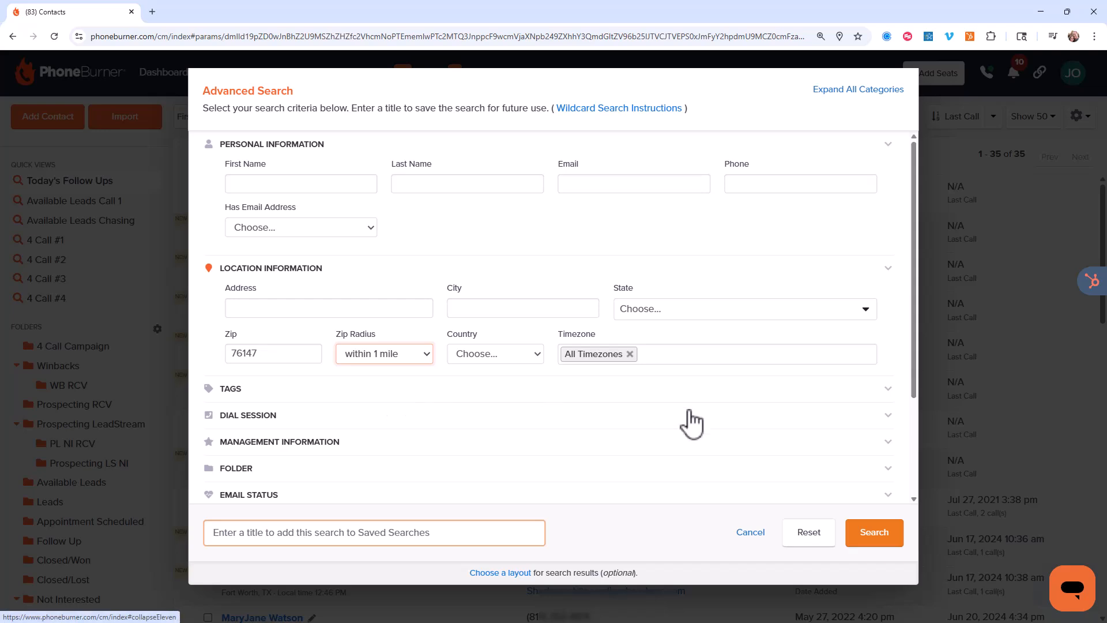
{"action": "left_click", "coordinate": [868, 536]}
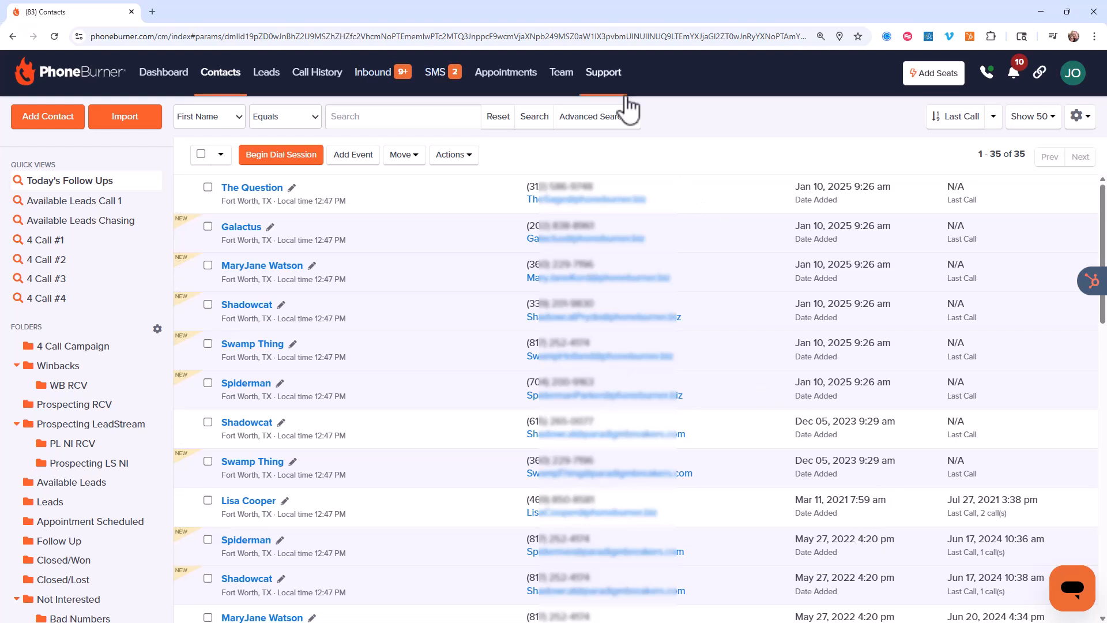
Widen the advanced search's zip radius to within 10 miles and rerun the search.
{"action": "left_click", "coordinate": [609, 120]}
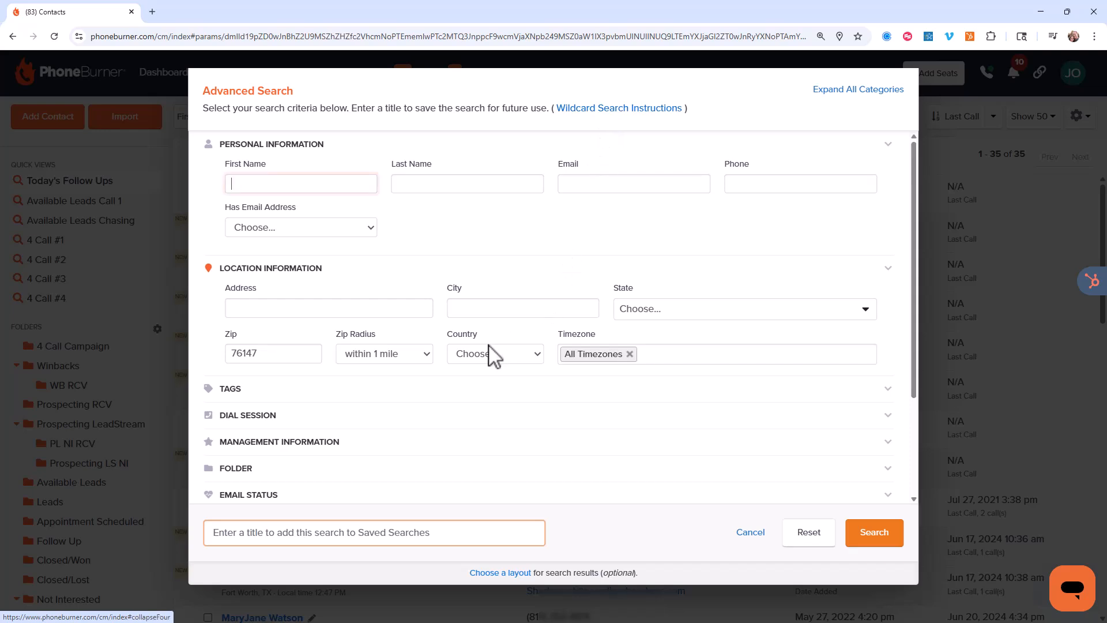
{"action": "left_click", "coordinate": [428, 355]}
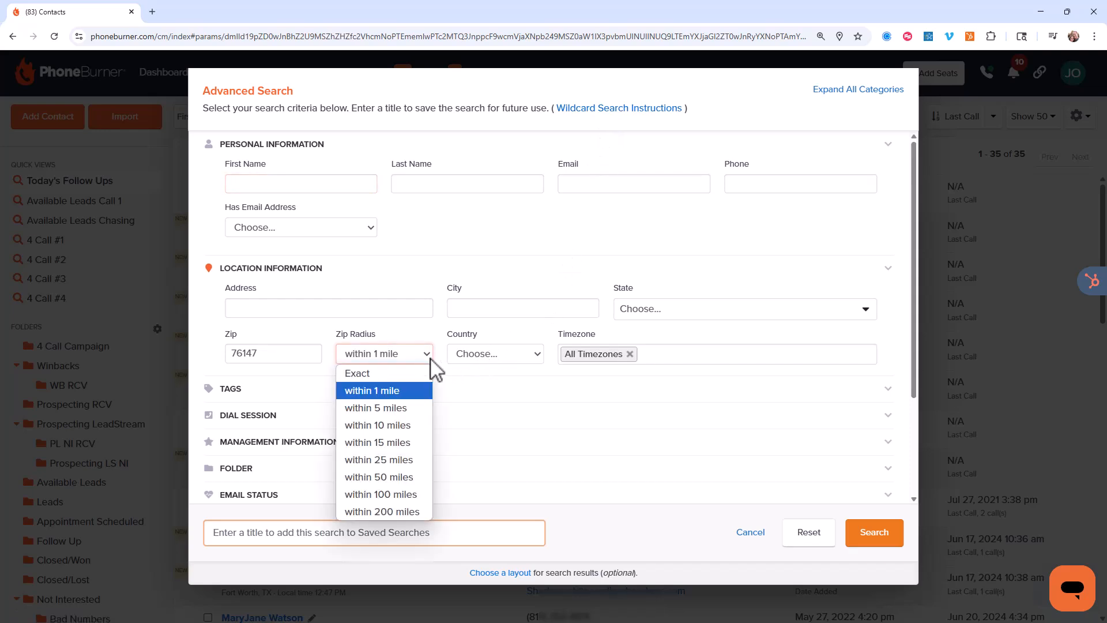
{"action": "left_click", "coordinate": [406, 427]}
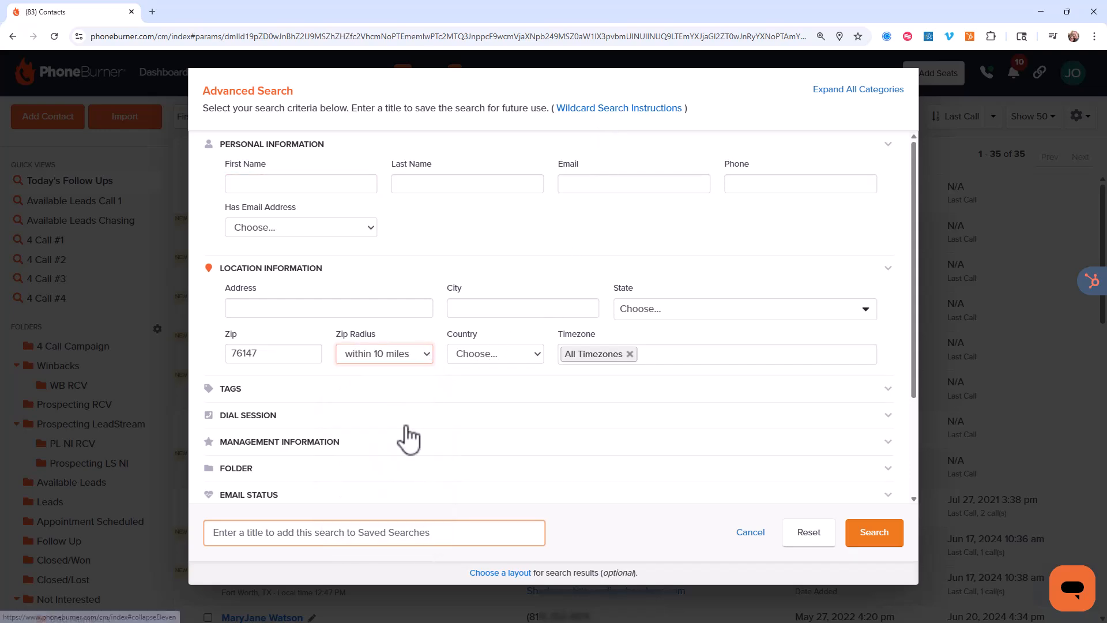
{"action": "left_click", "coordinate": [875, 533]}
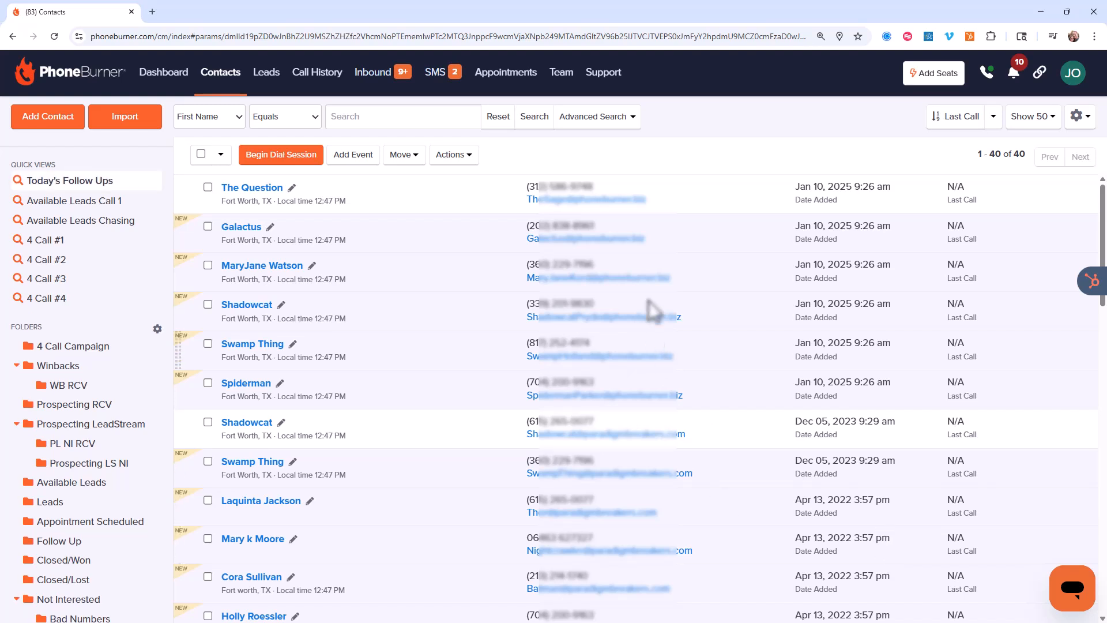
Widen the advanced search's zip radius to within 100 miles and rerun the search.
{"action": "left_click", "coordinate": [600, 117]}
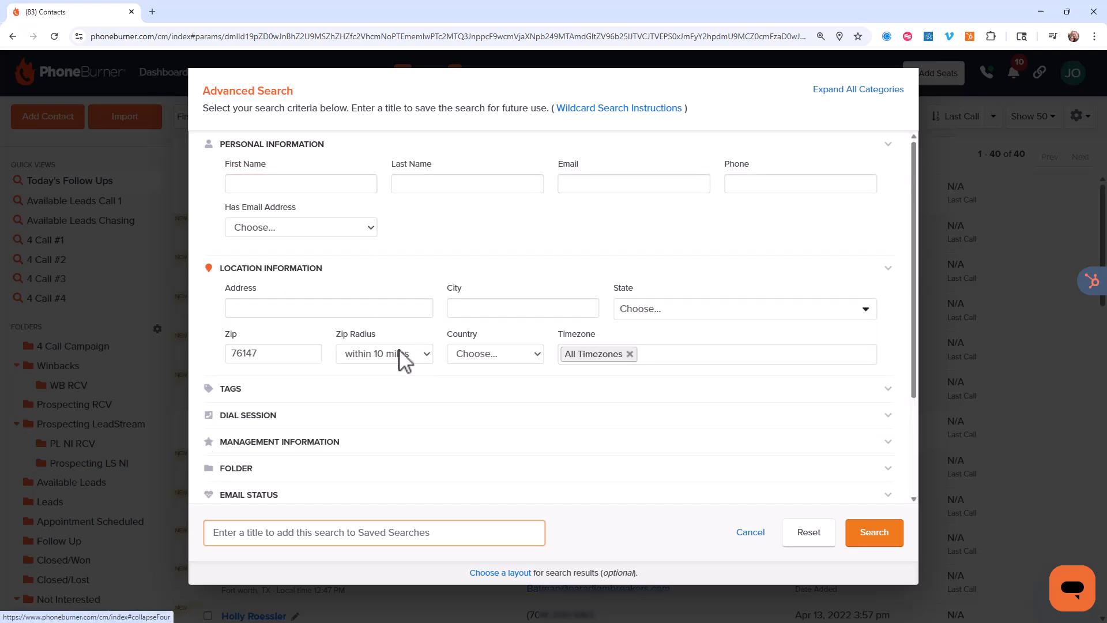
{"action": "left_click", "coordinate": [427, 359]}
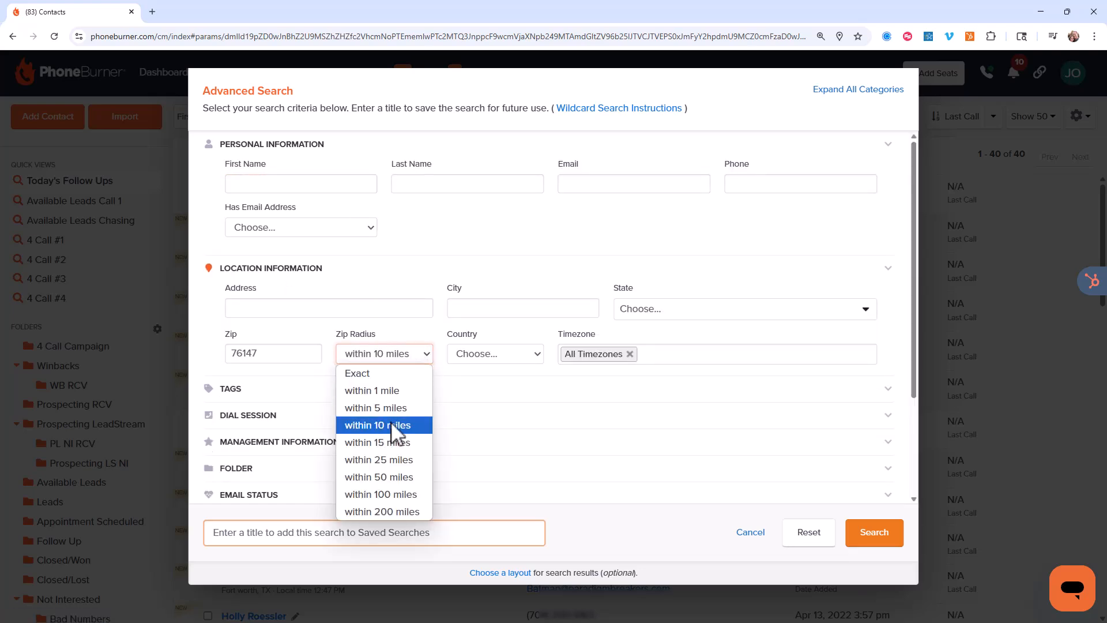
{"action": "left_click", "coordinate": [411, 494]}
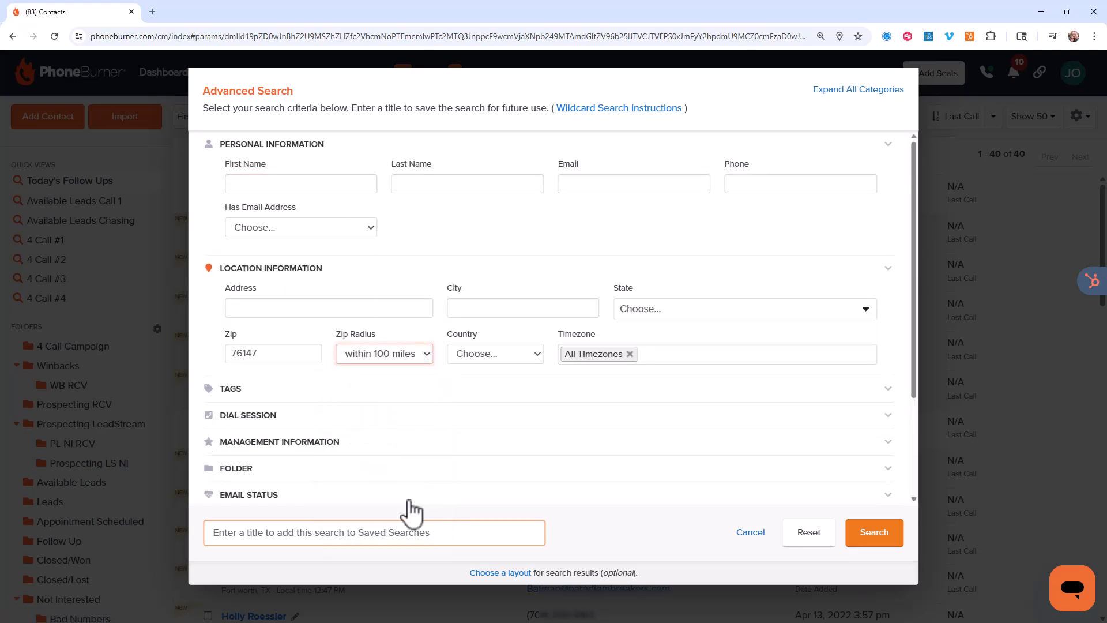
{"action": "left_click", "coordinate": [860, 537]}
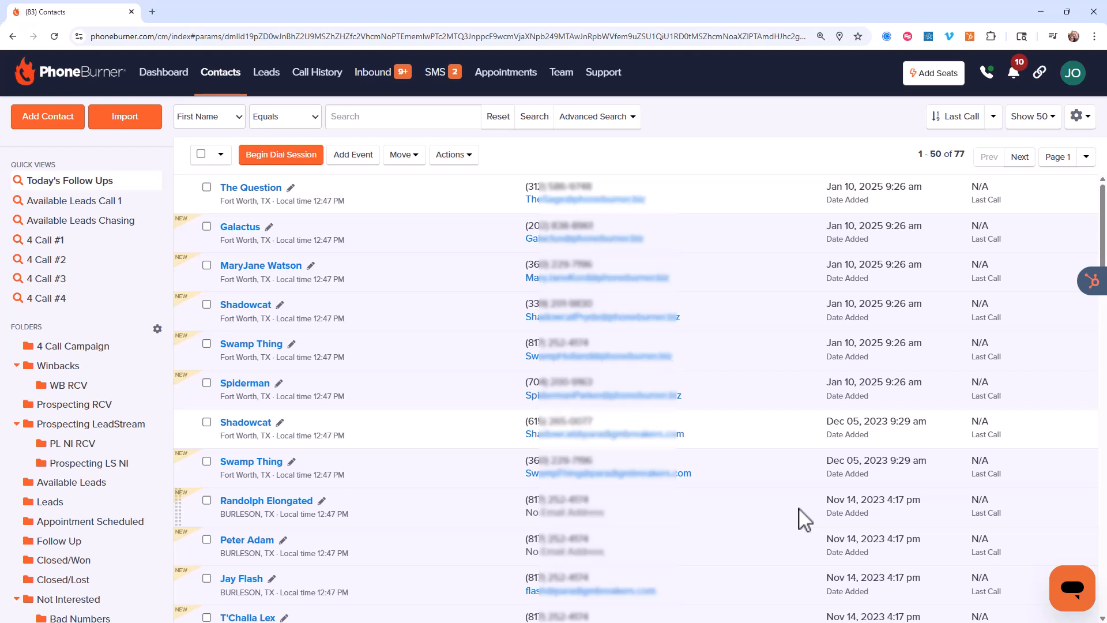
Reset the advanced search criteria and set the timezone to GMT -07:00 US/Canada Mountain.
{"action": "left_click", "coordinate": [603, 120]}
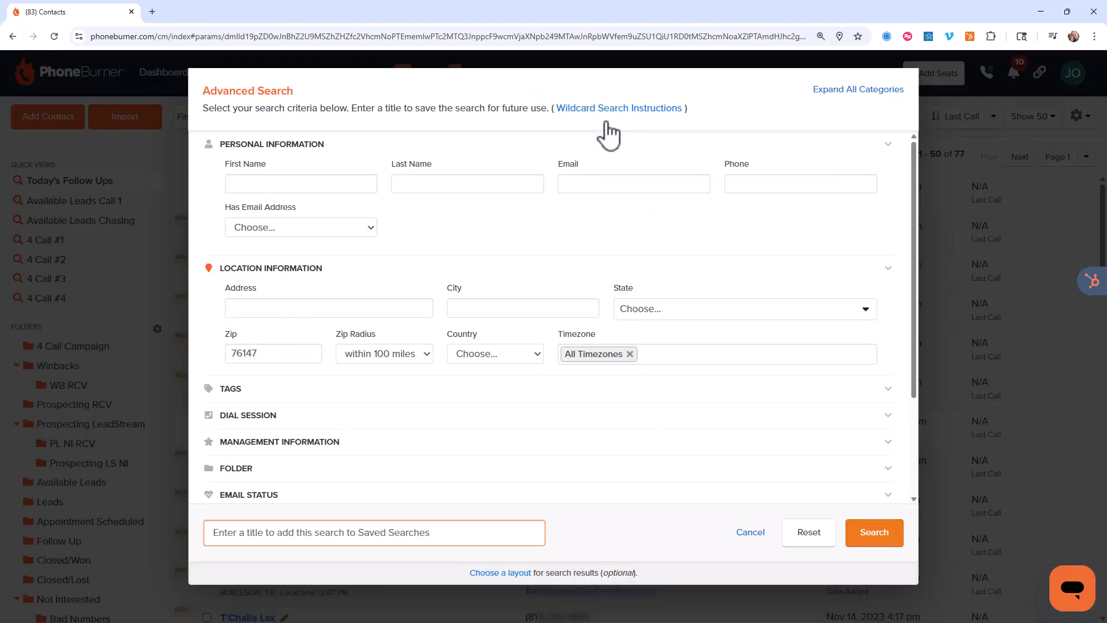
{"action": "left_click", "coordinate": [802, 533]}
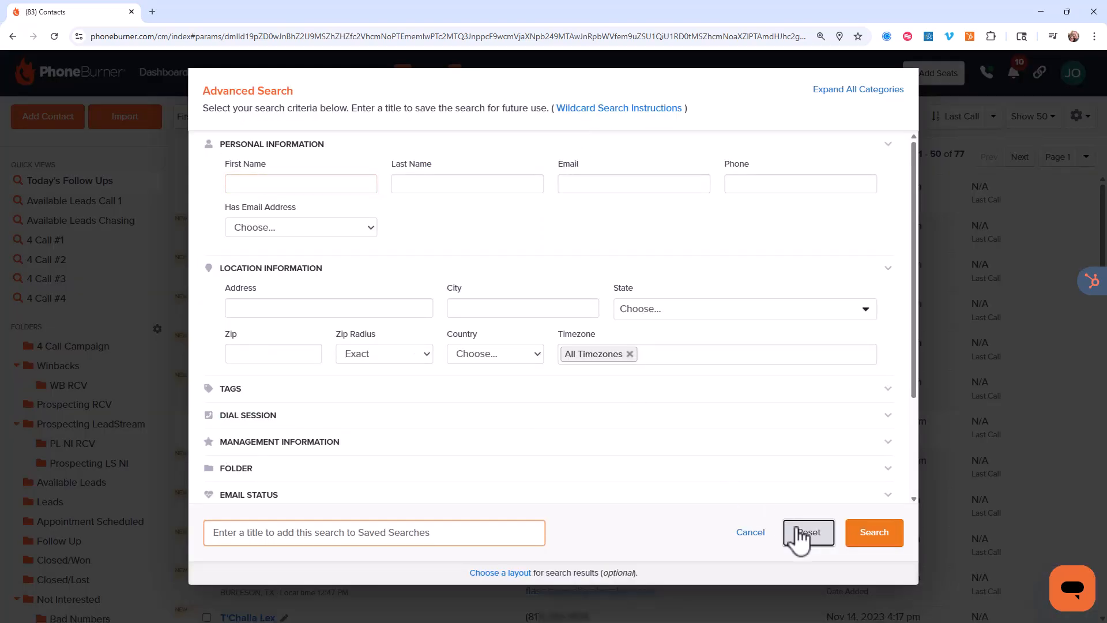
{"action": "left_click", "coordinate": [669, 360]}
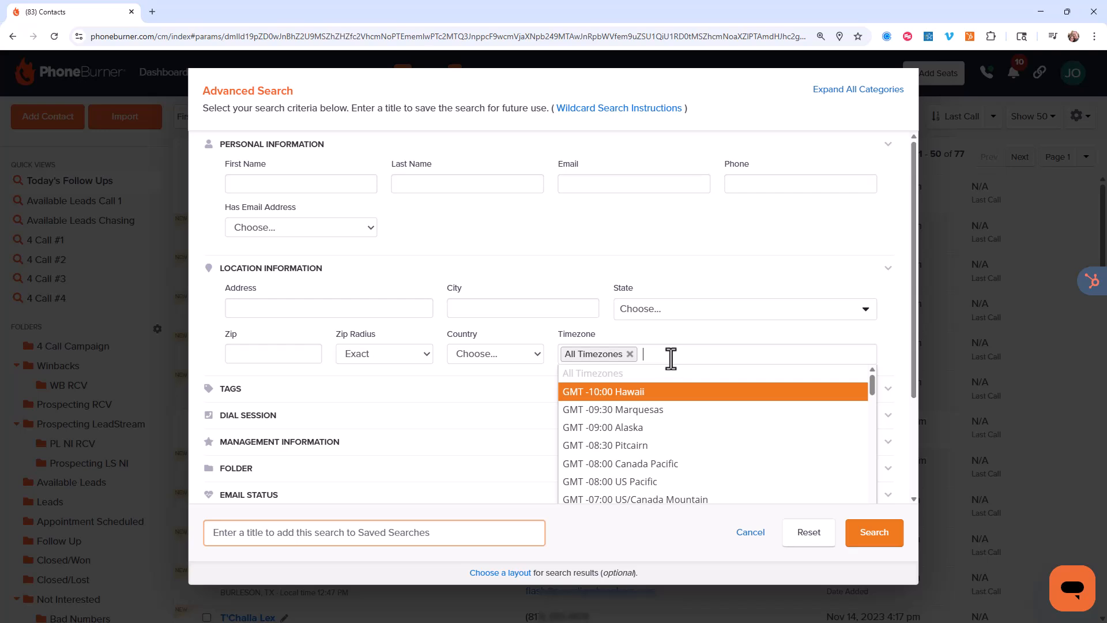
{"action": "type", "text": "moun"}
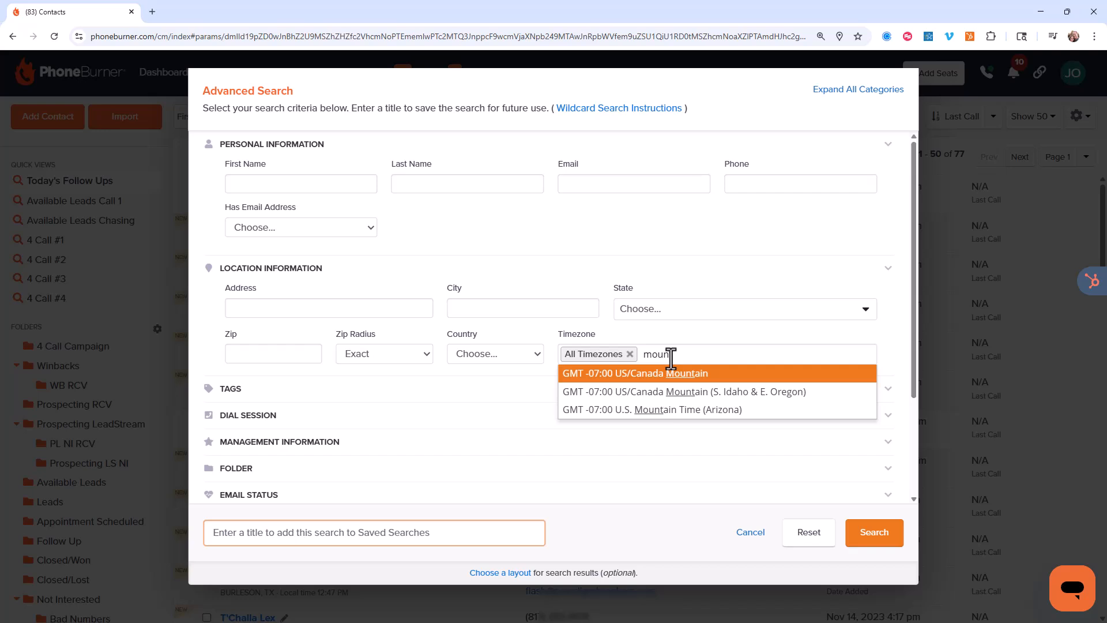
{"action": "type", "text": "t"}
{"action": "left_click", "coordinate": [670, 375]}
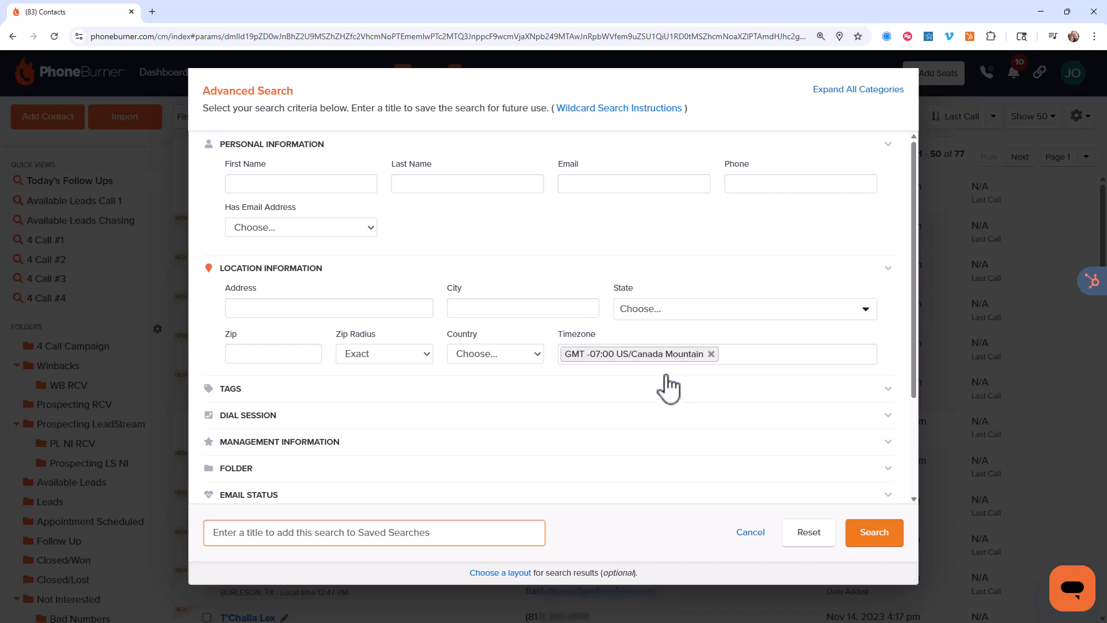
Run the advanced search for the Mountain timezone, and rerun it with GMT -08:00 US Pacific added to the timezones.
{"action": "left_click", "coordinate": [875, 533]}
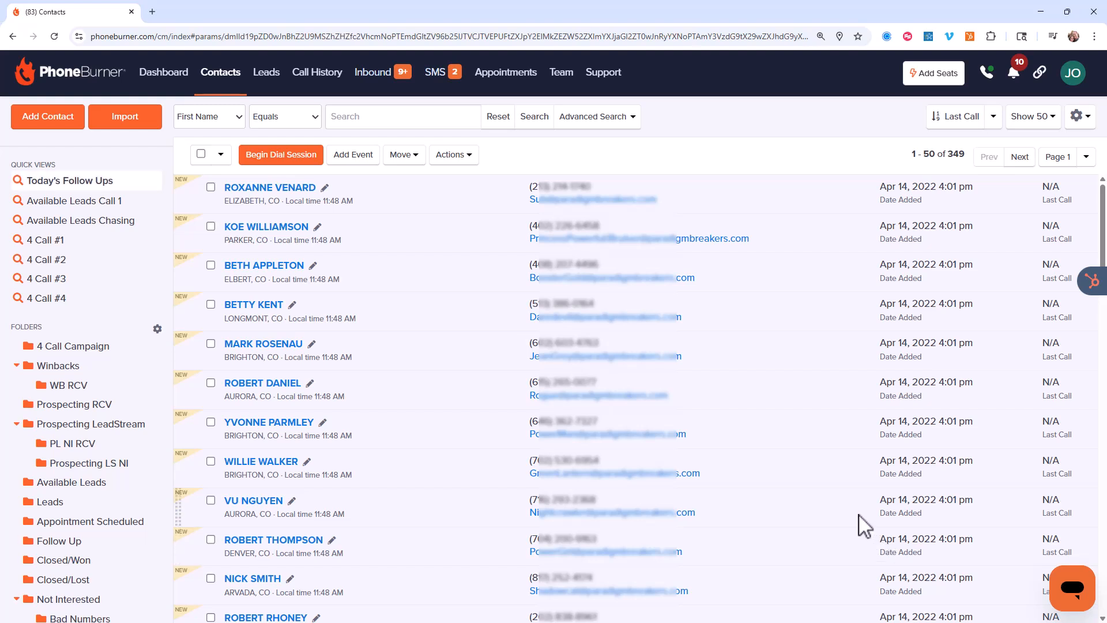
{"action": "left_click", "coordinate": [571, 128]}
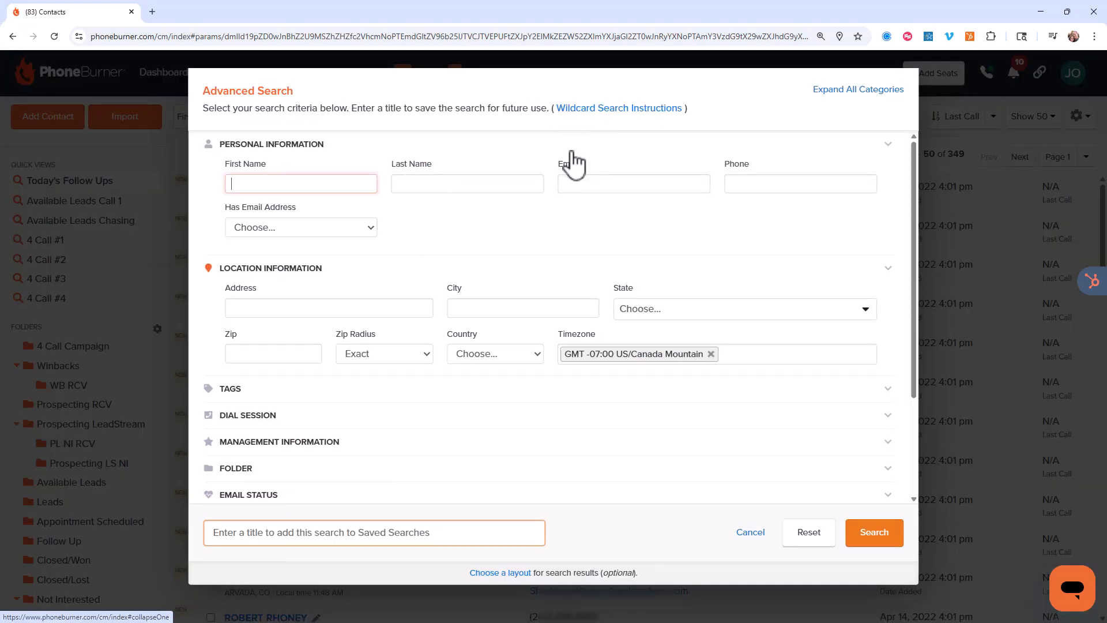
{"action": "left_click", "coordinate": [753, 355]}
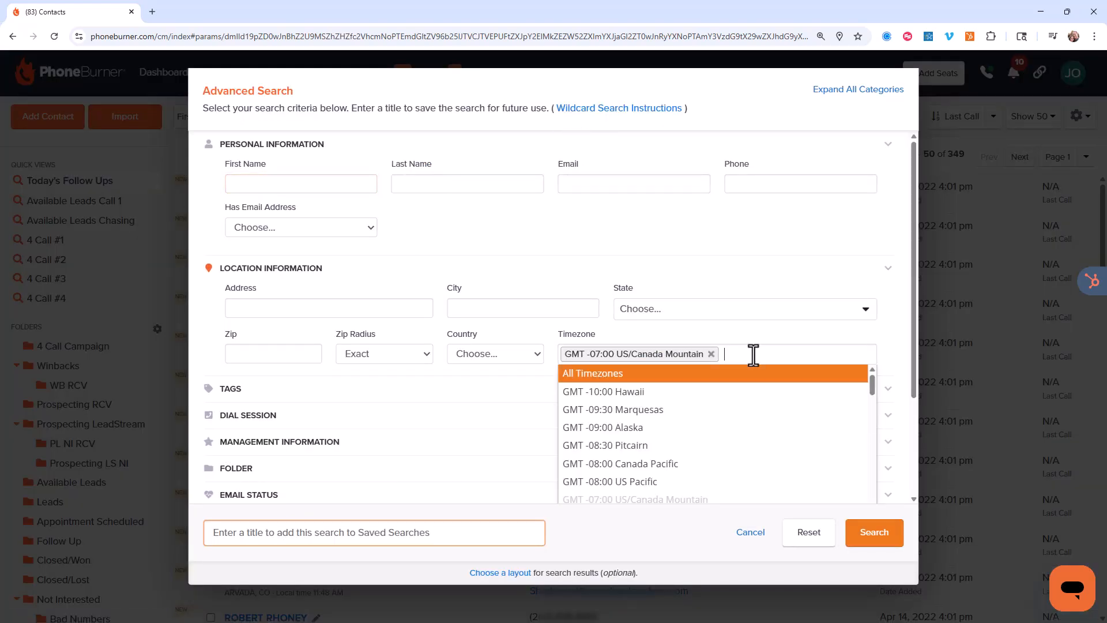
{"action": "type", "text": "pac"}
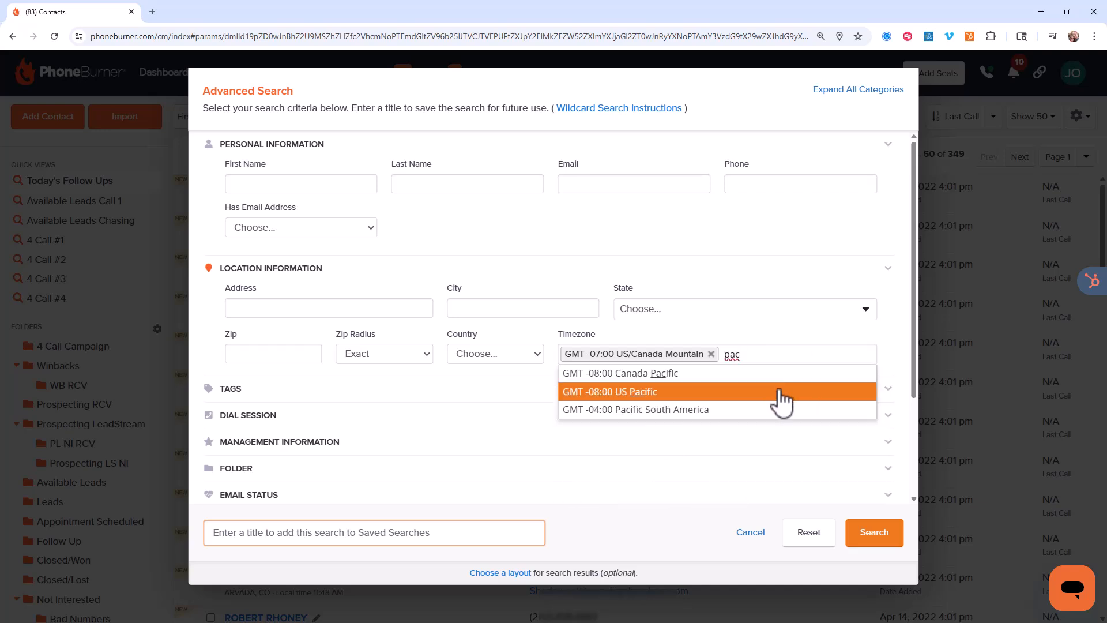
{"action": "left_click", "coordinate": [787, 397]}
{"action": "left_click", "coordinate": [868, 534]}
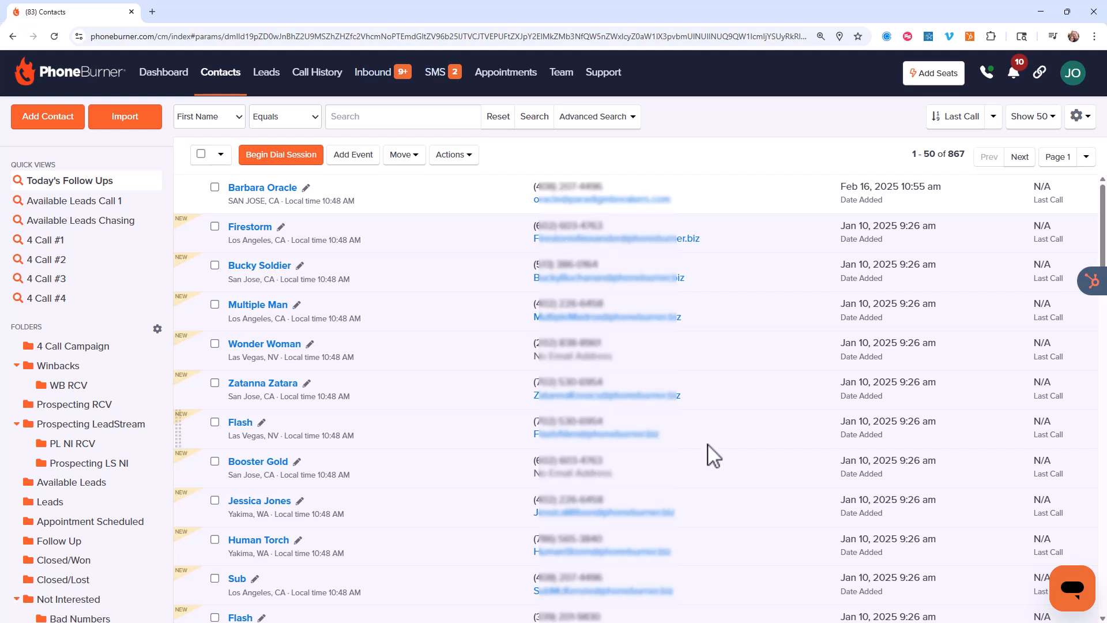
Reopen the advanced search and display its wildcard search instructions.
{"action": "left_click", "coordinate": [620, 120]}
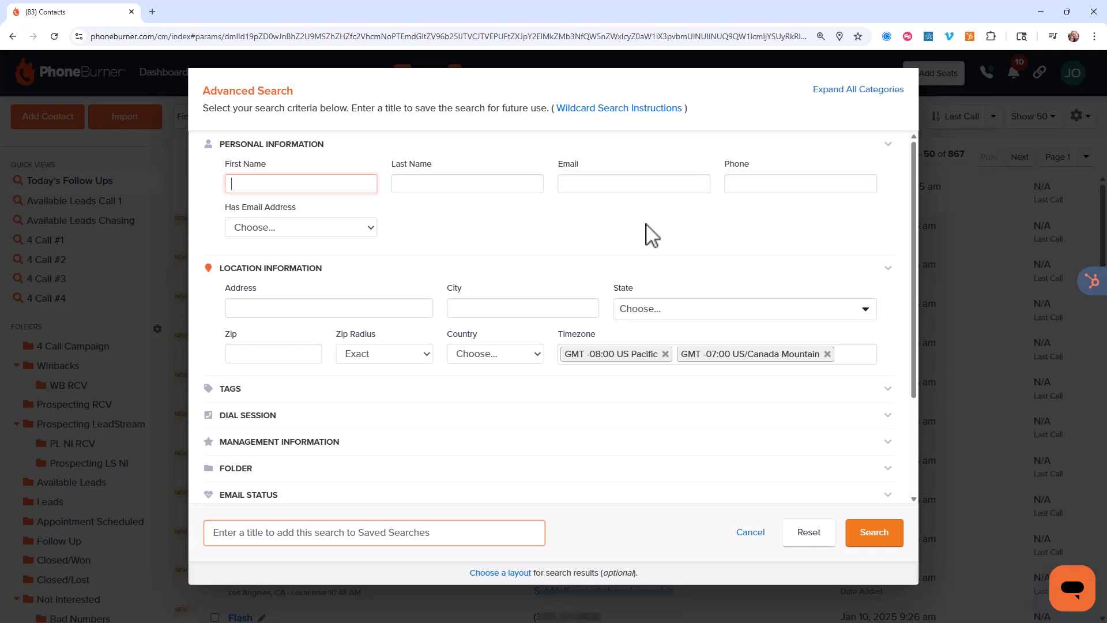
{"action": "left_click", "coordinate": [626, 111]}
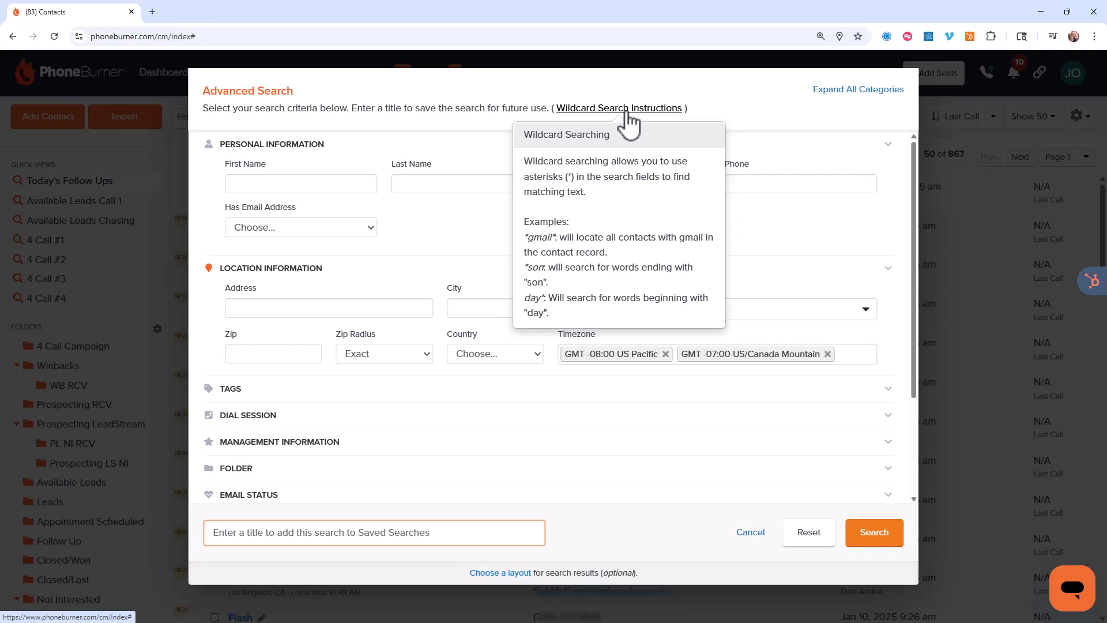
{"action": "left_click", "coordinate": [627, 110]}
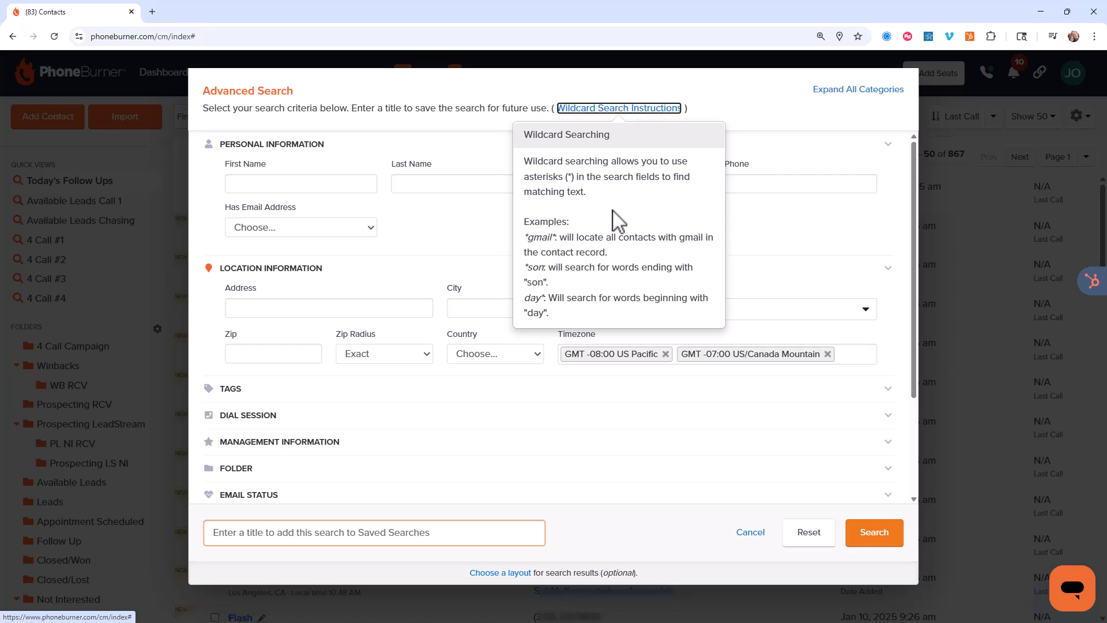